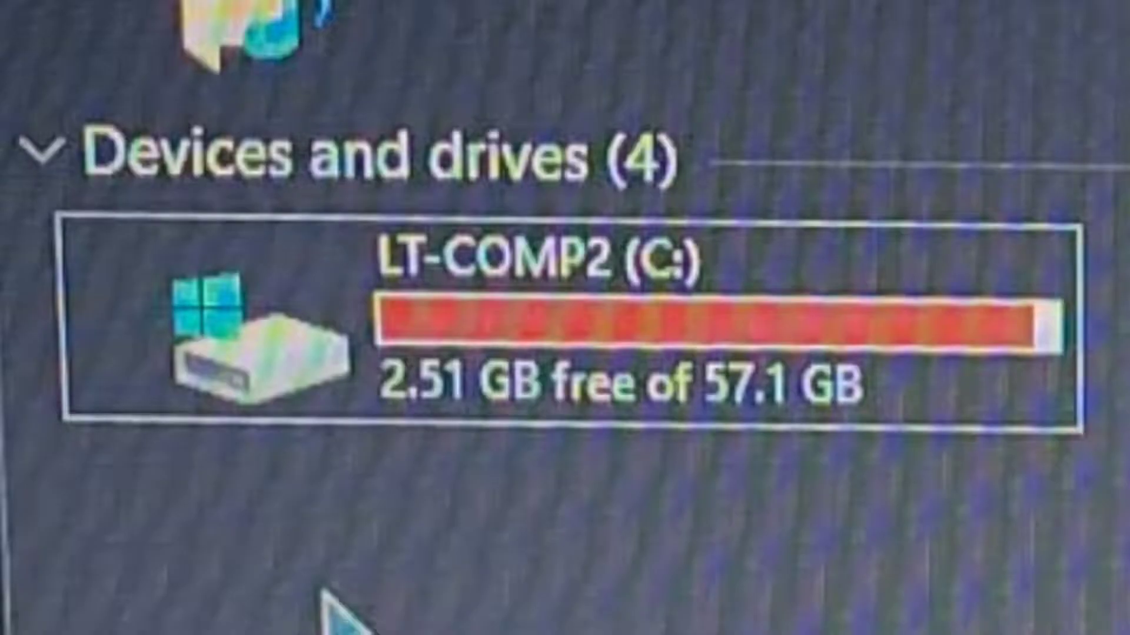
- Select and deselect the C:, D: and E: drive tiles in This PC
click(360, 331)
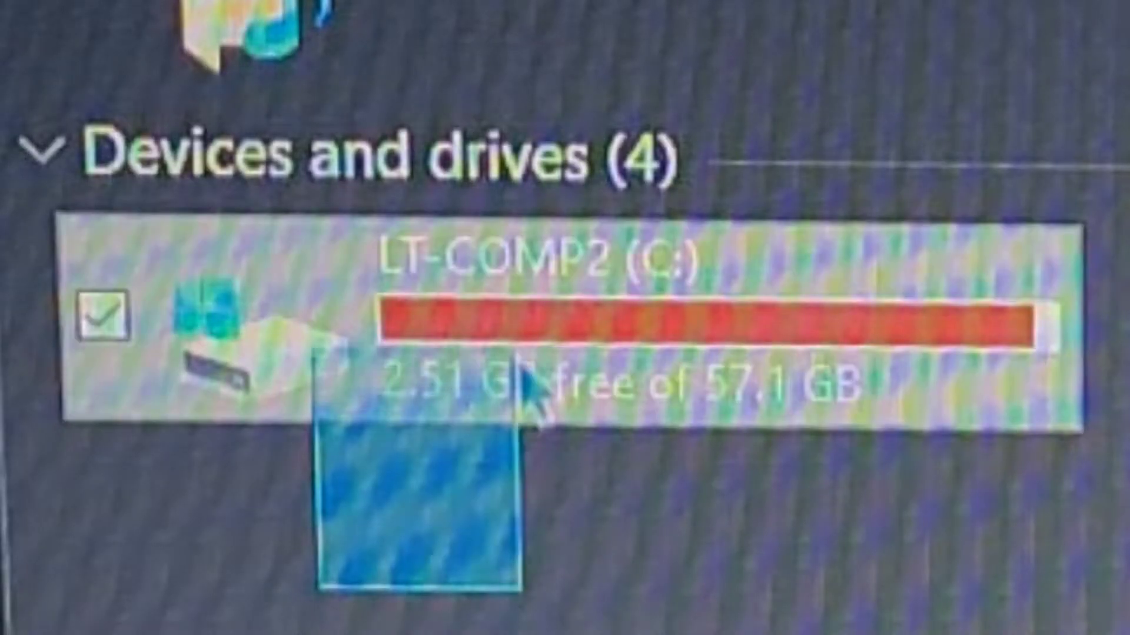
click(570, 548)
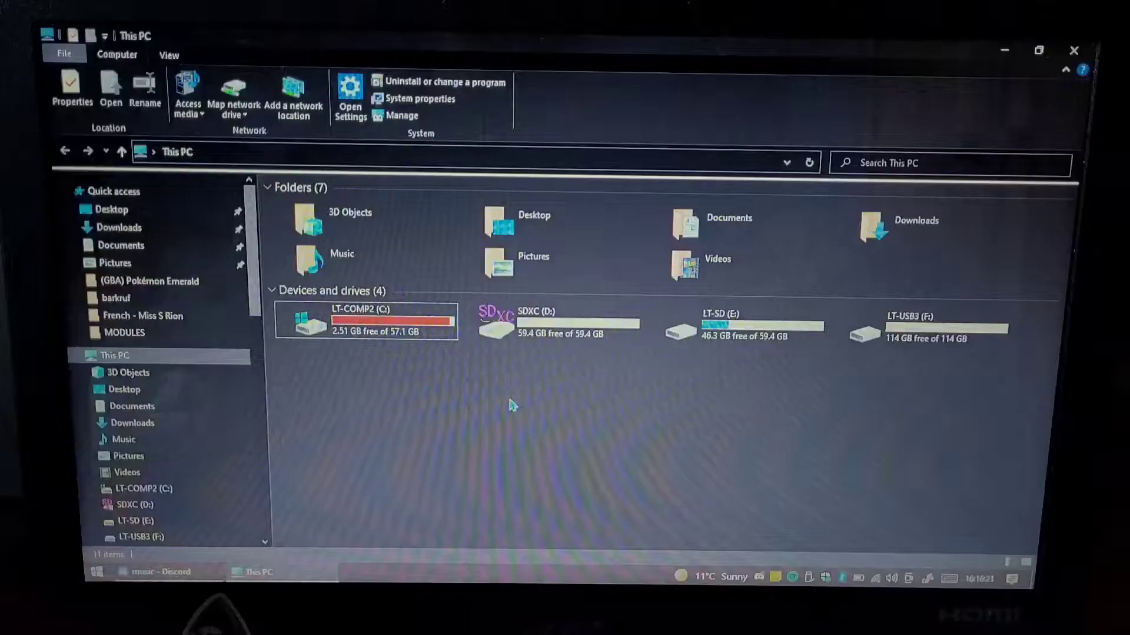
drag(512, 398, 794, 345)
click(767, 391)
drag(567, 389, 672, 326)
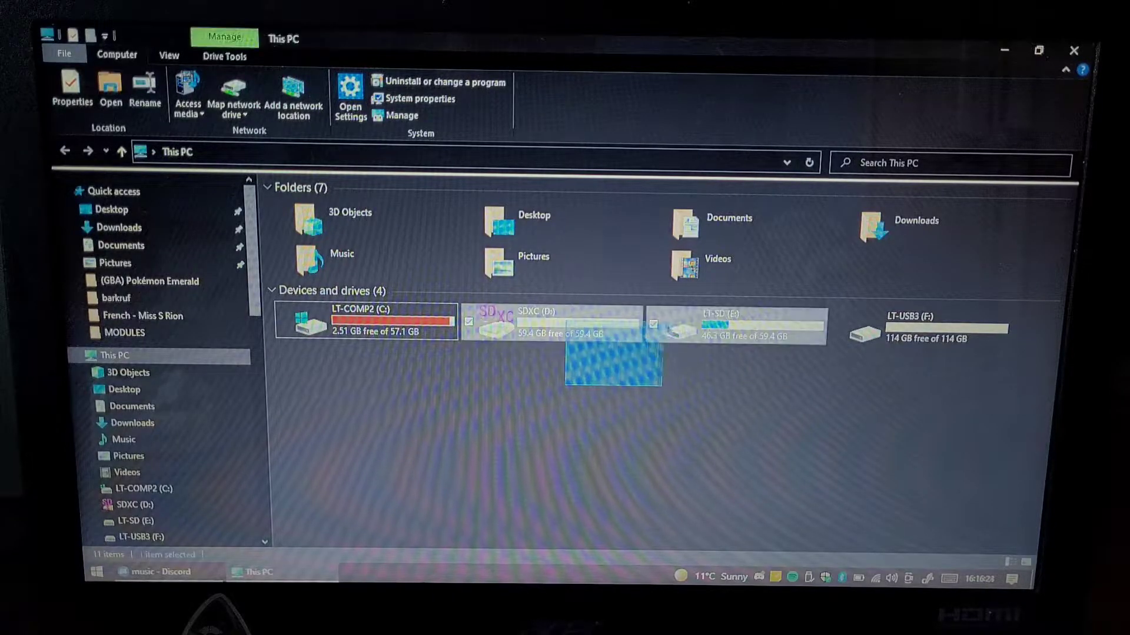
click(665, 391)
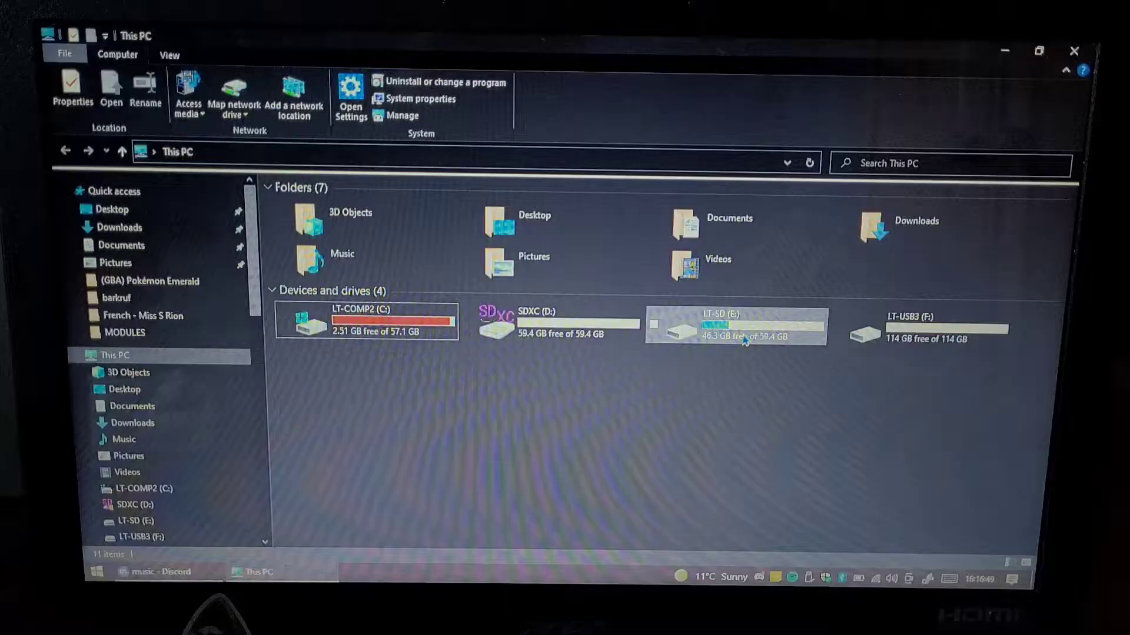
- Open LT-SD (E:), return to This PC, then open the SDXC (D:) card
double_click(680, 328)
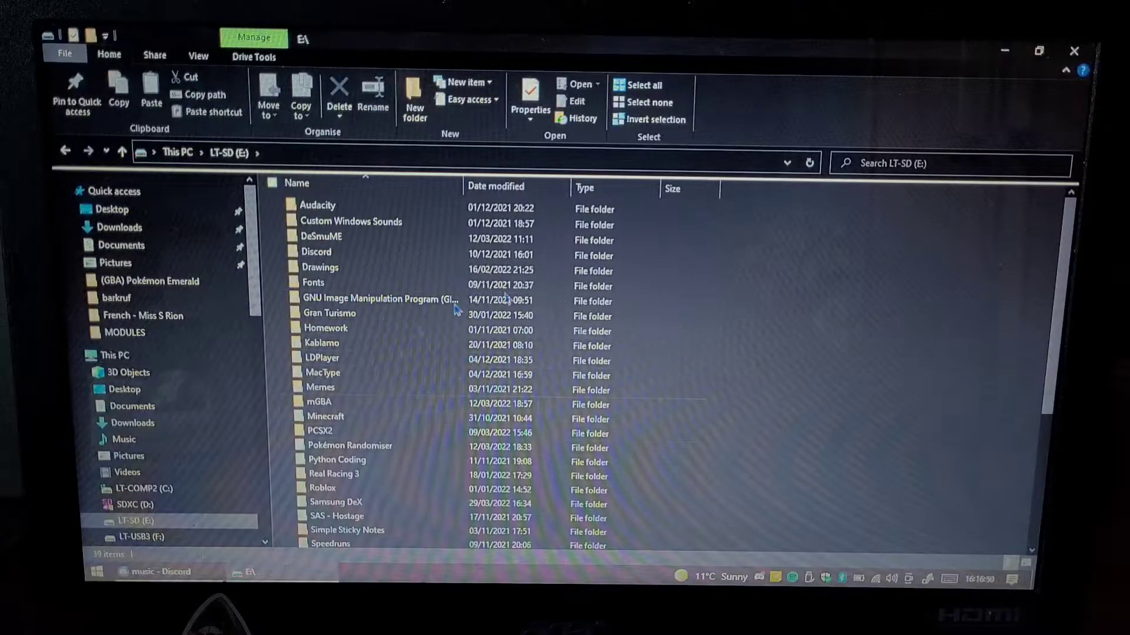
click(65, 152)
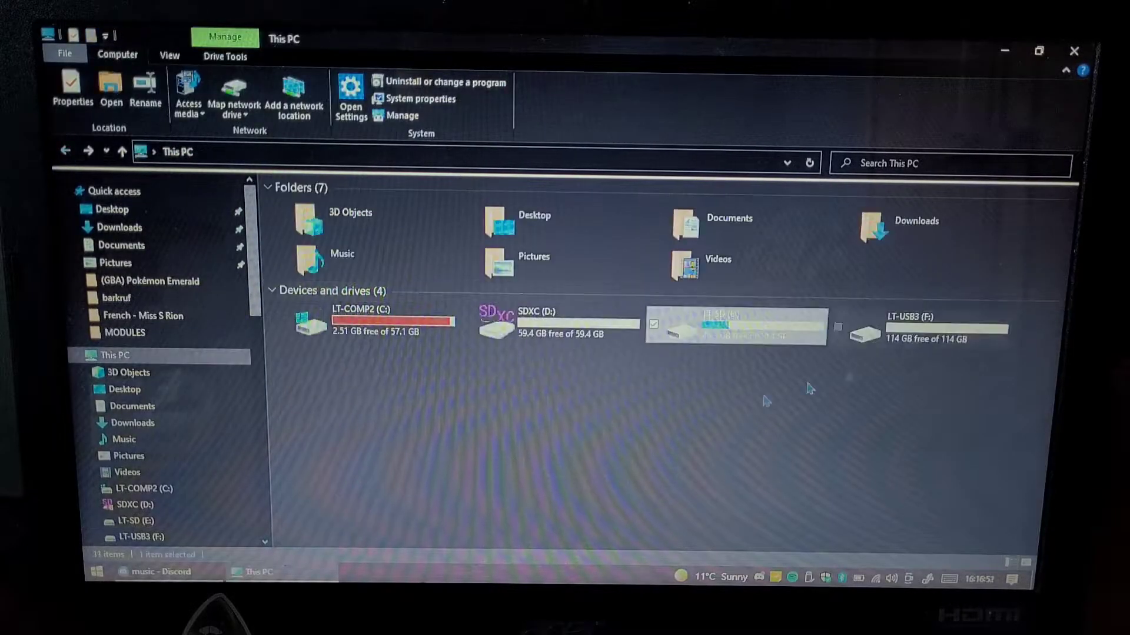
click(548, 326)
double_click(548, 334)
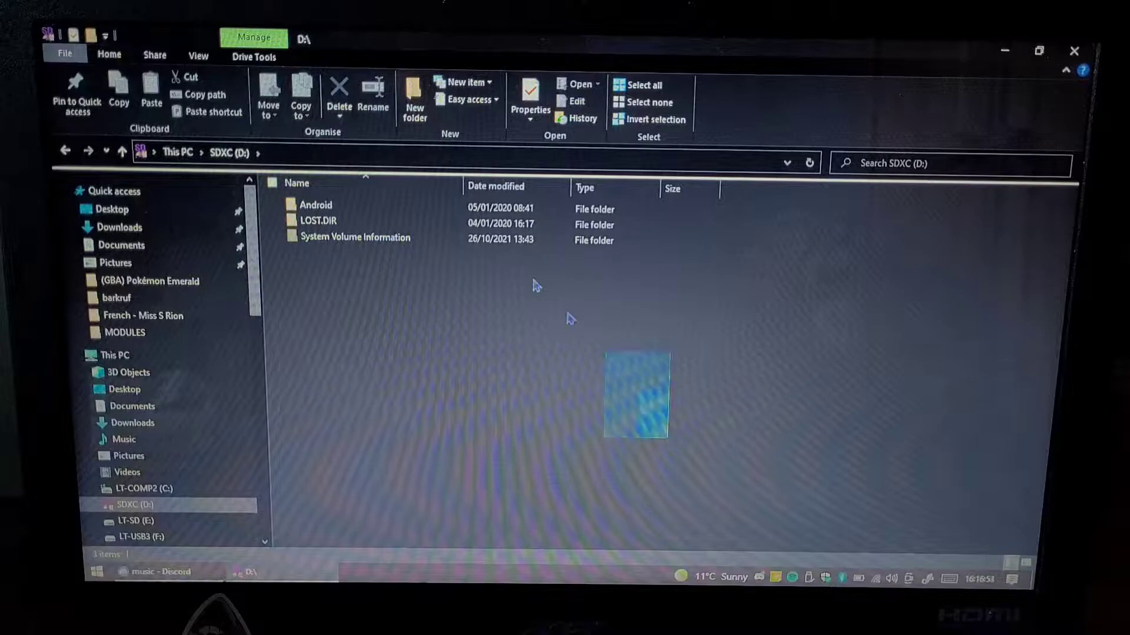
- Try to permanently delete the Android folder on SDXC (D:)
click(477, 208)
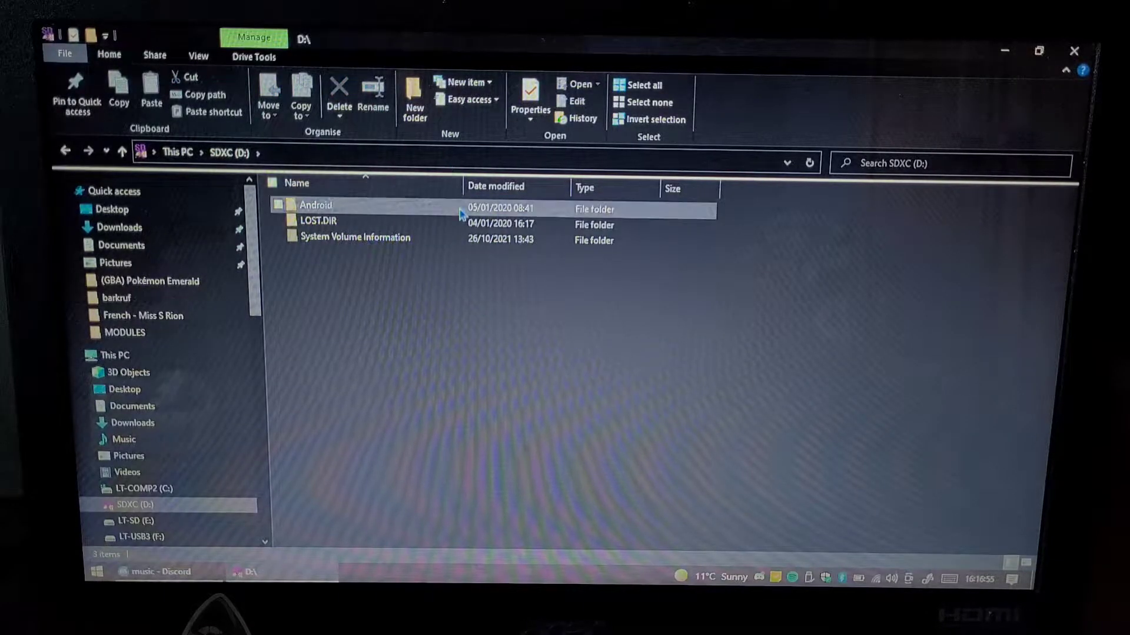
key(Delete)
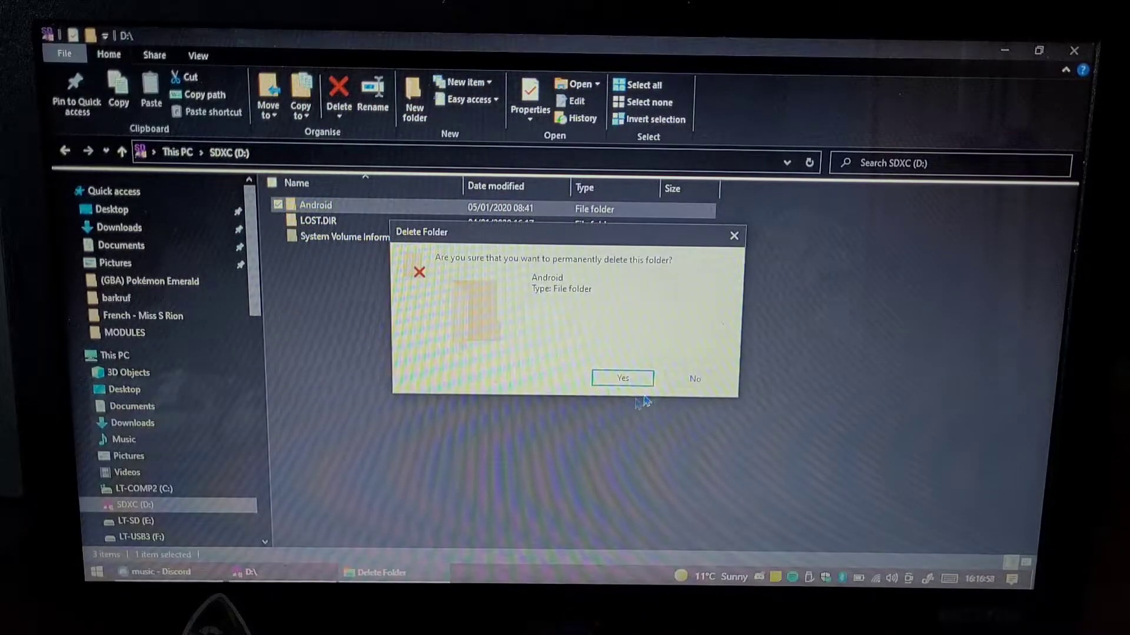
click(621, 379)
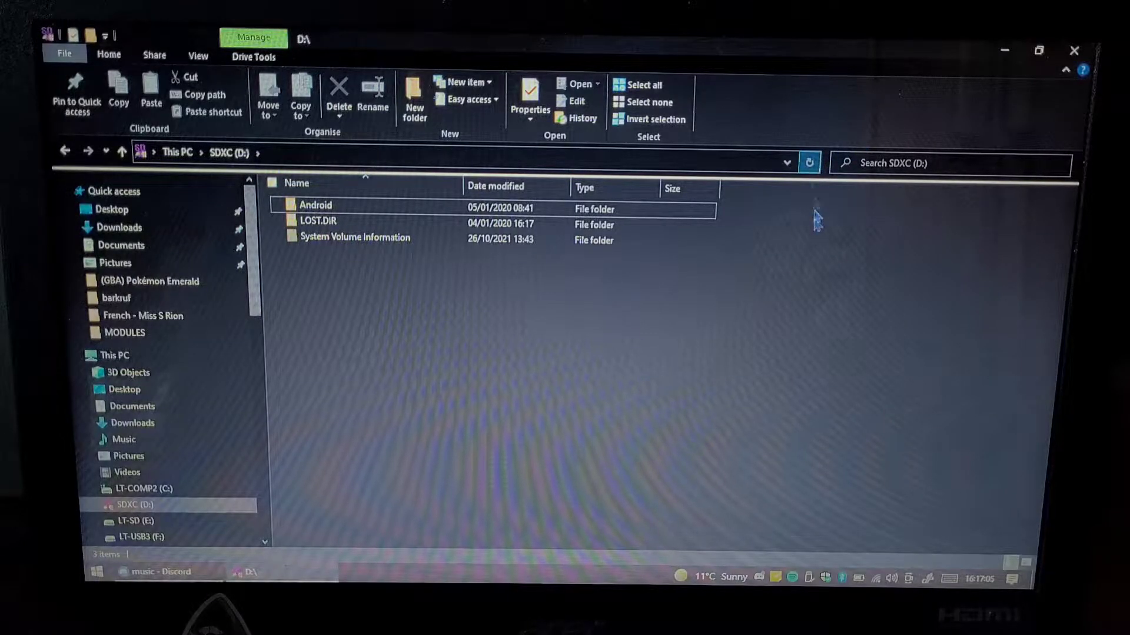
- Inspect the Android folder's contents, then go back up to This PC
double_click(440, 209)
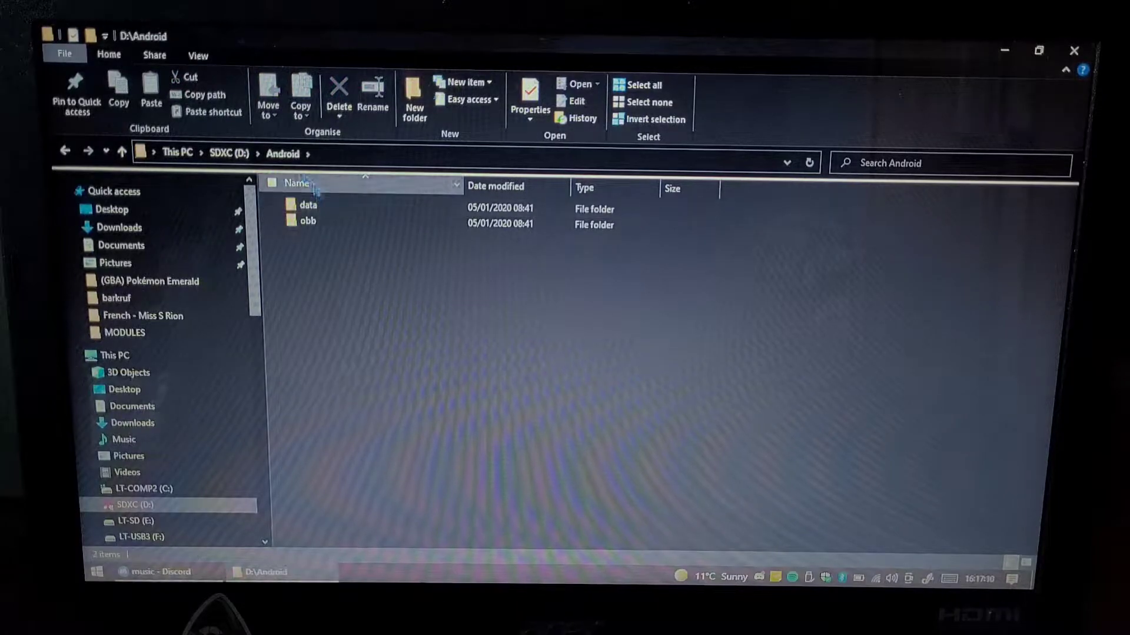
key(alt+Up)
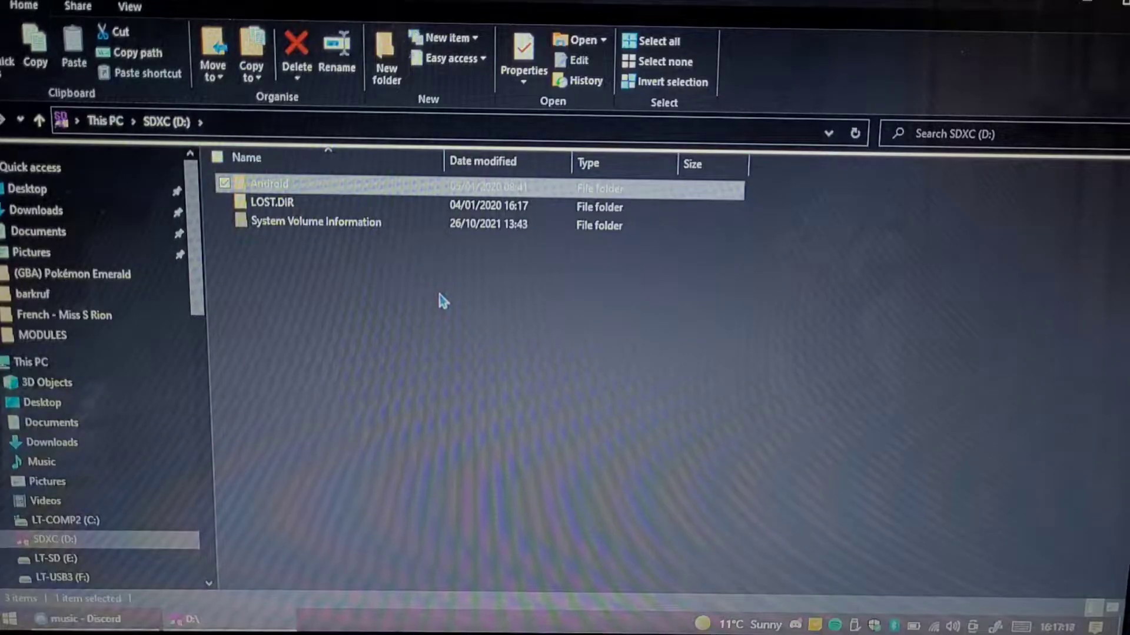
key(alt+Left)
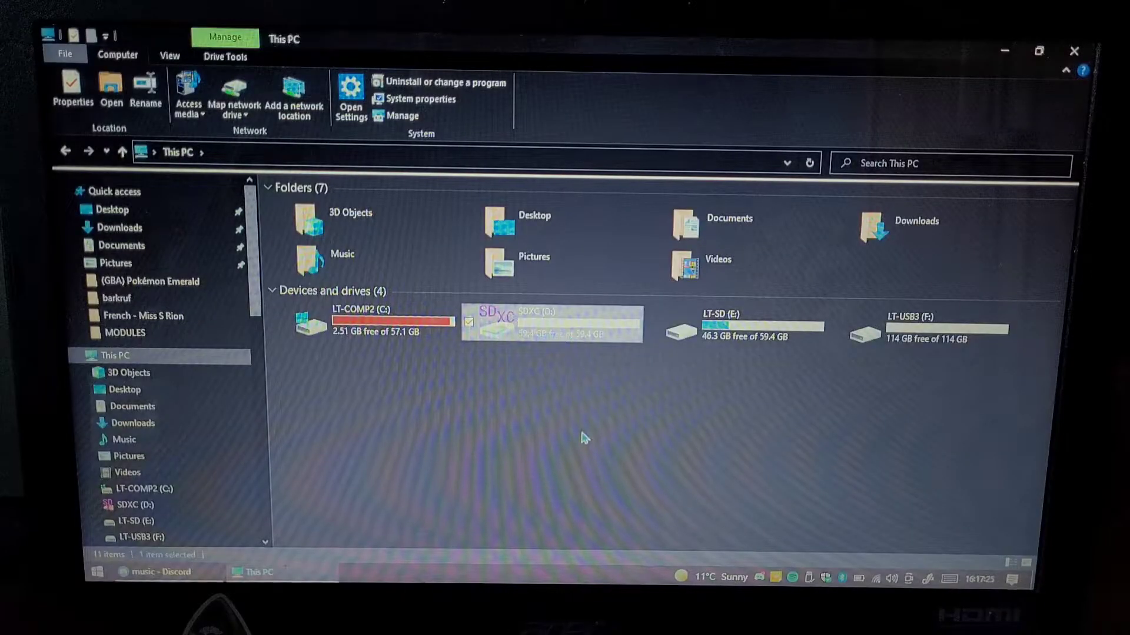
click(582, 438)
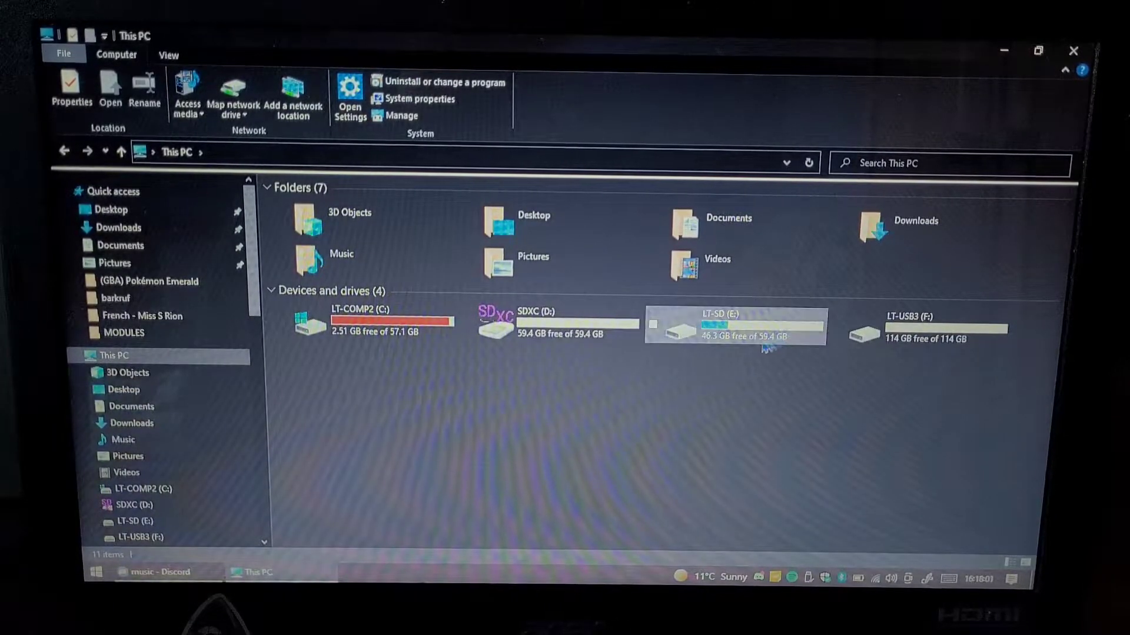
double_click(729, 333)
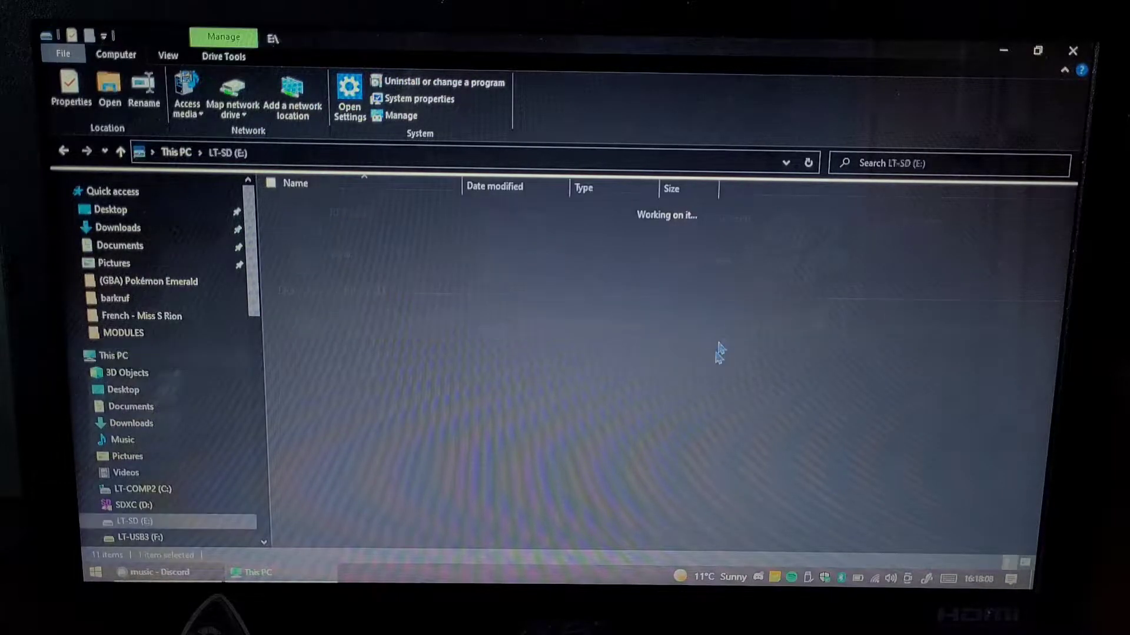
click(62, 151)
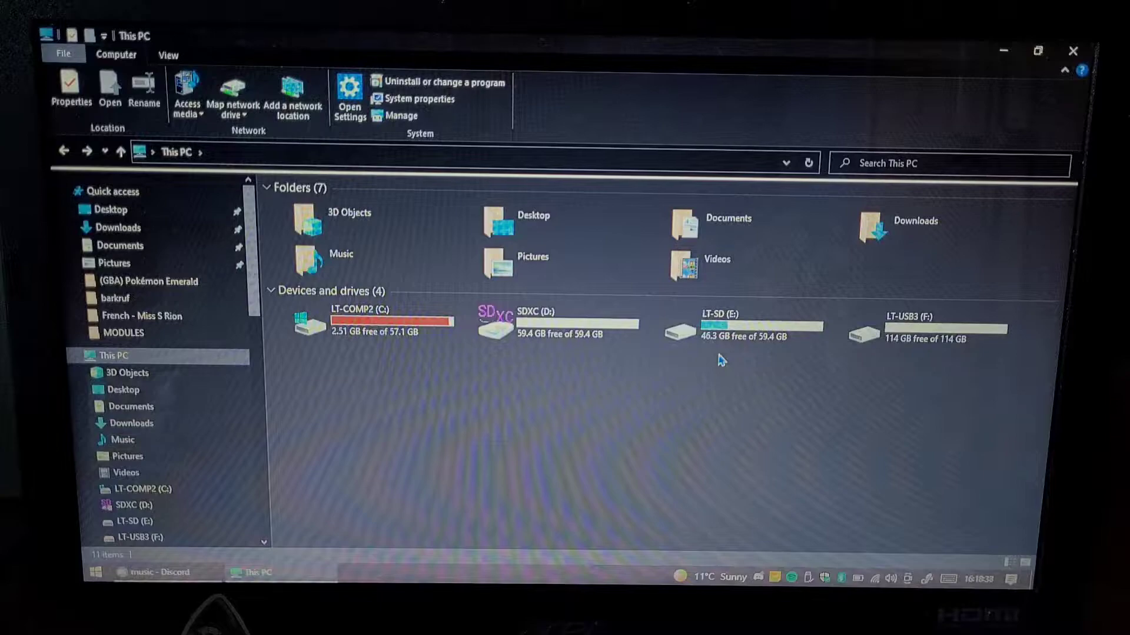
- Select and then deselect the LT-USB3 (F:) drive tile
click(926, 328)
click(953, 428)
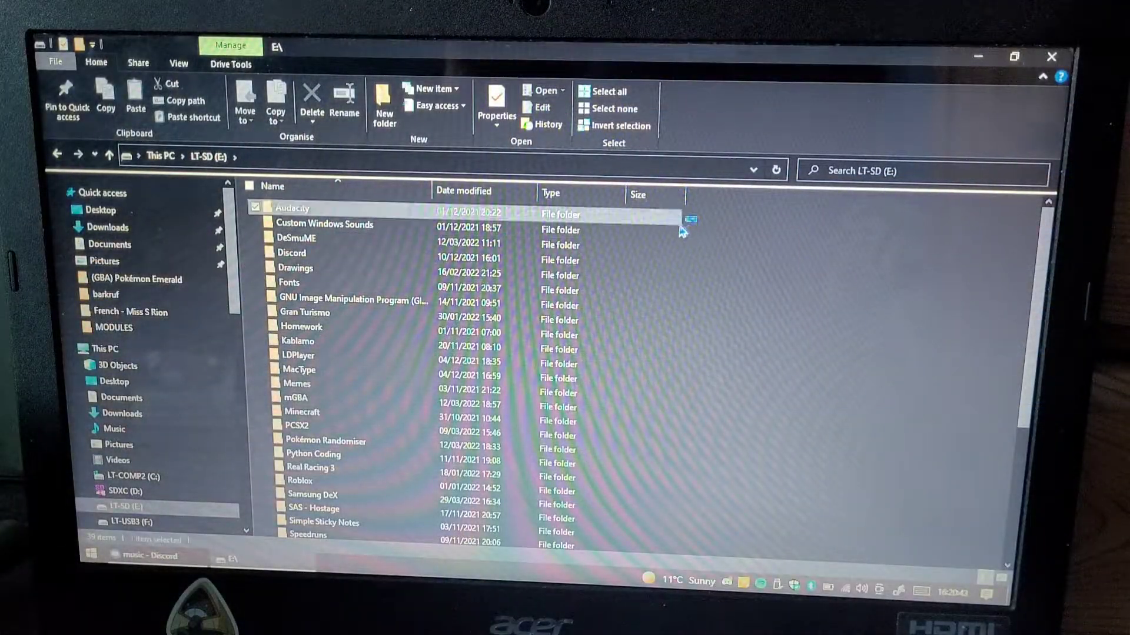
- Select and clear all LT-SD items, then return to This PC and open LT-USB3 (F:)
mouse_move(689, 219)
mouse_down()
mouse_move(688, 538)
mouse_move(810, 440)
mouse_up()
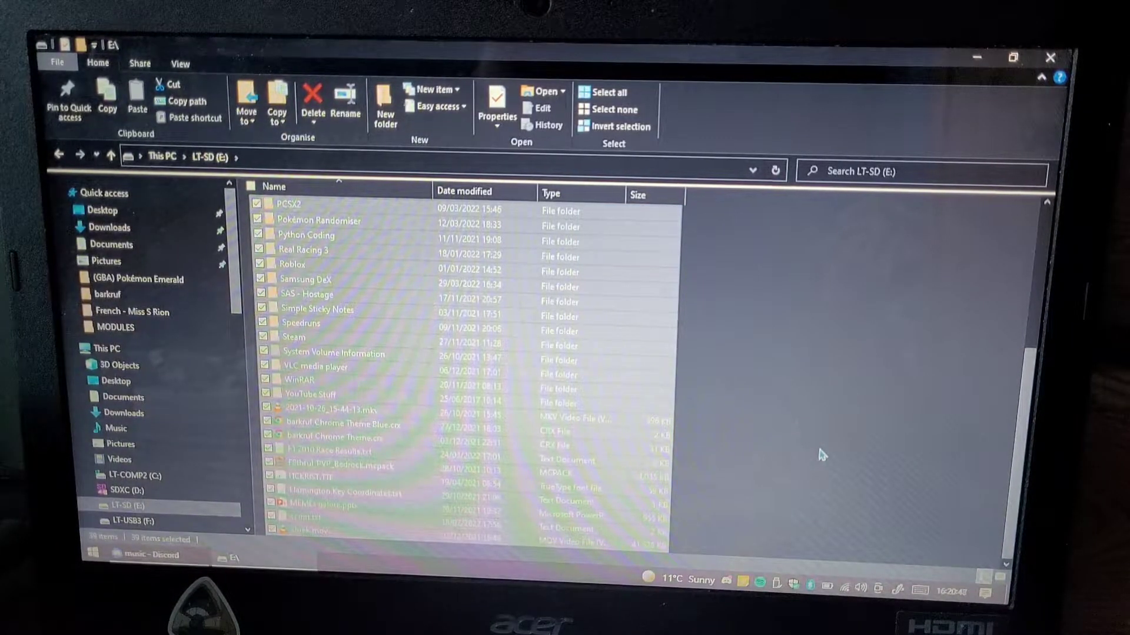
click(861, 394)
click(162, 157)
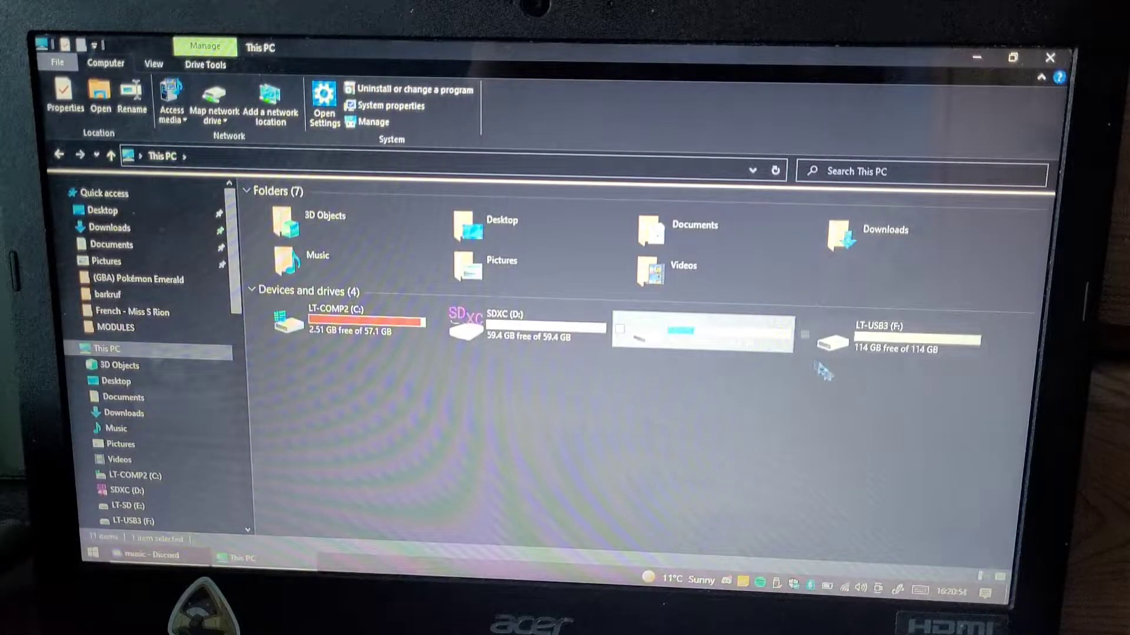
click(863, 417)
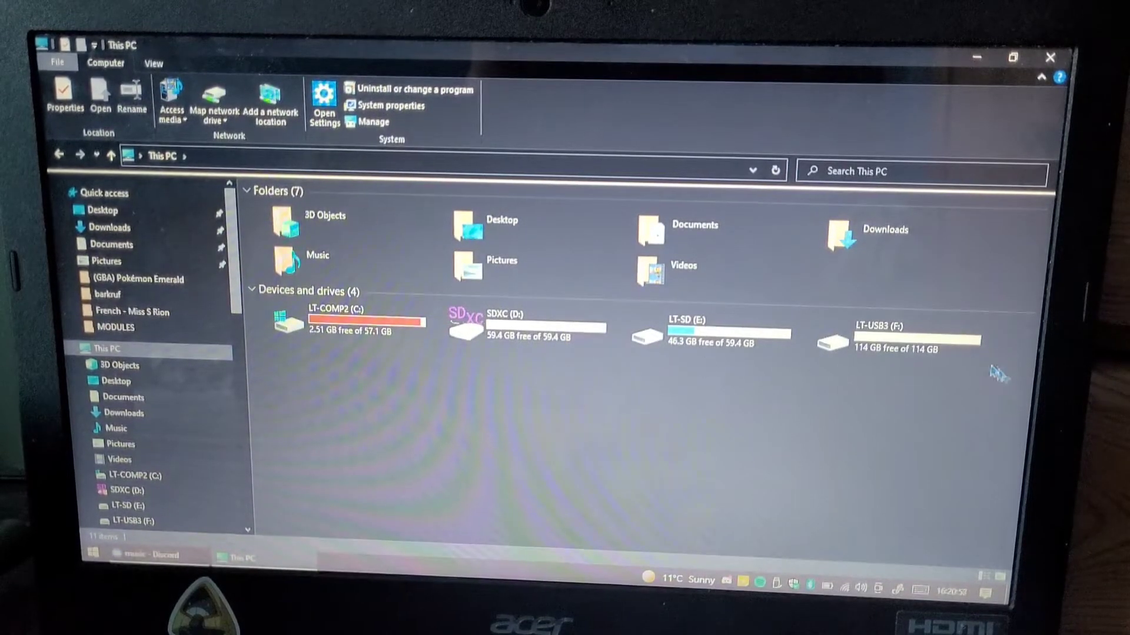
double_click(936, 344)
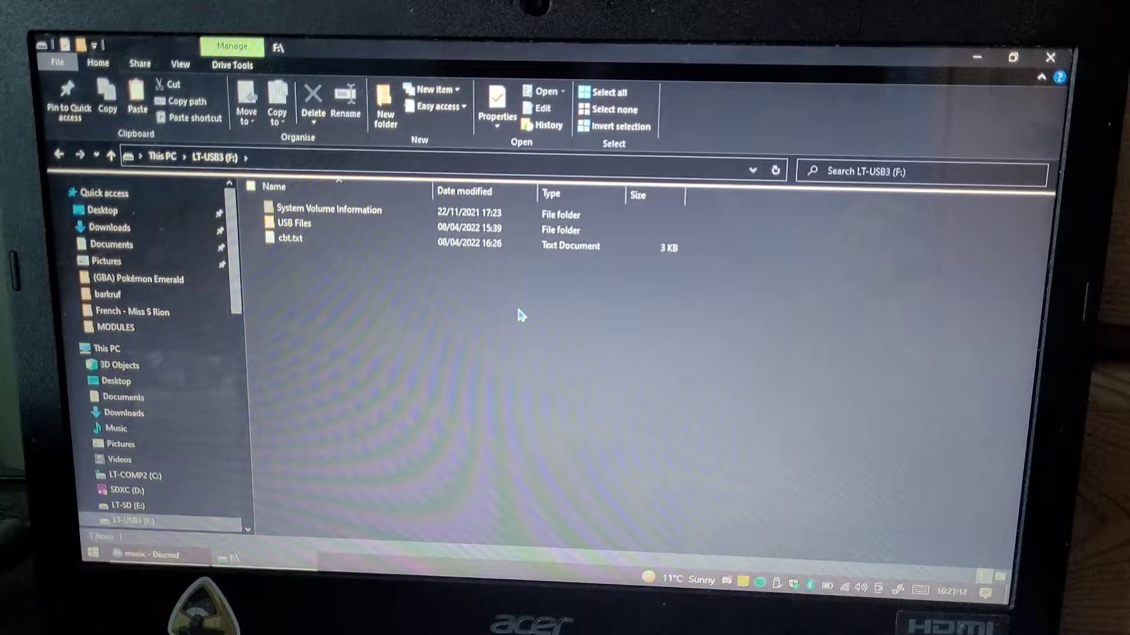
double_click(412, 227)
key(ctrl+a)
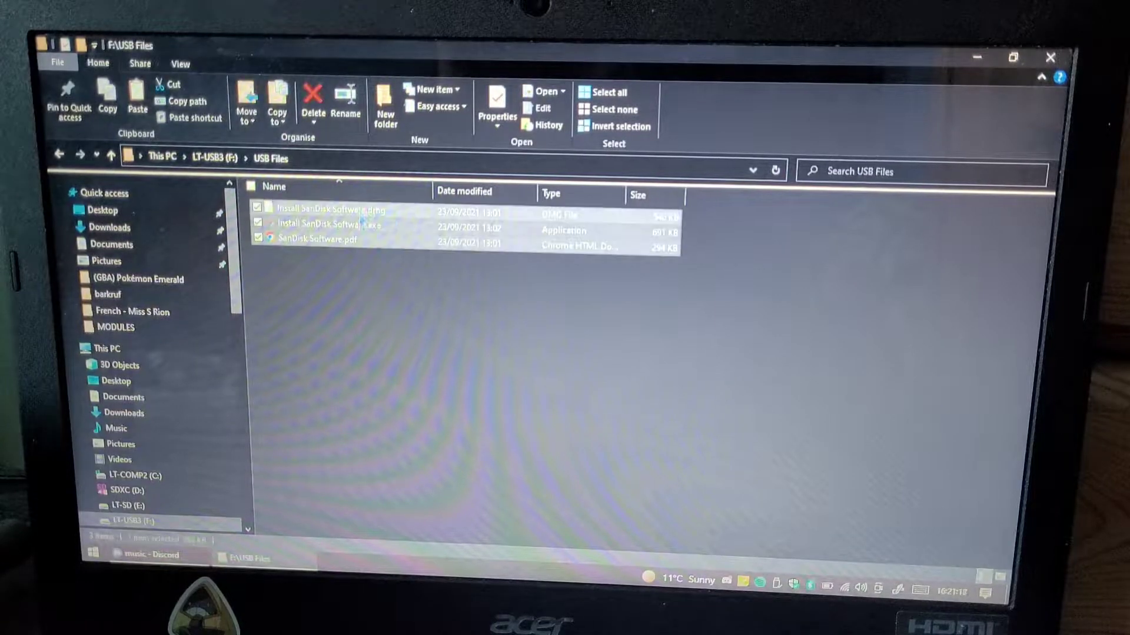
click(385, 283)
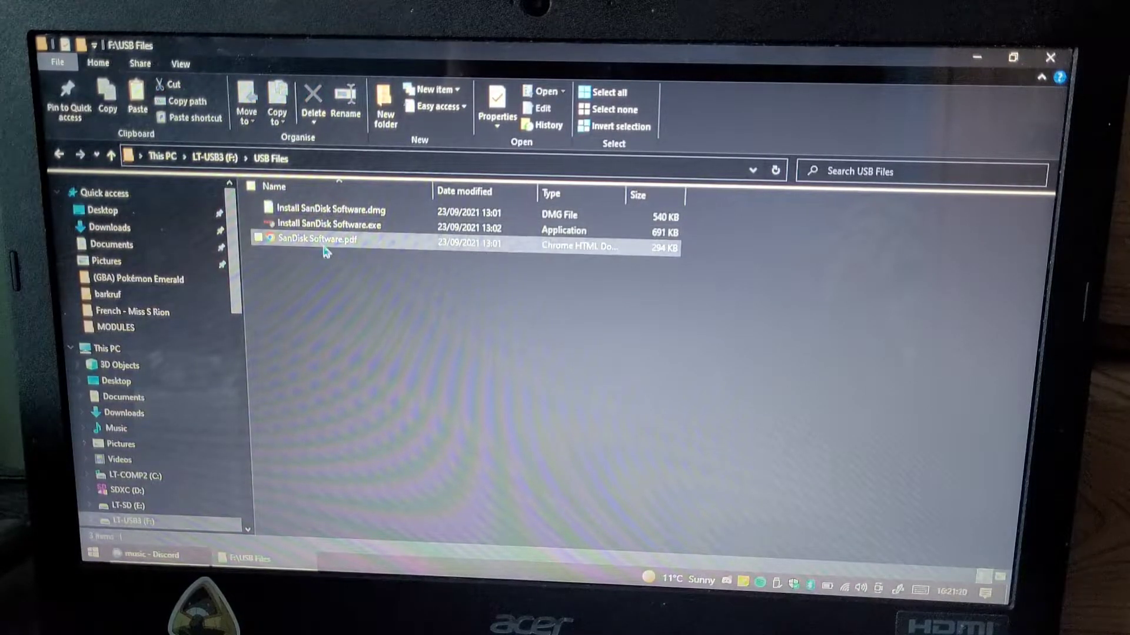
click(214, 157)
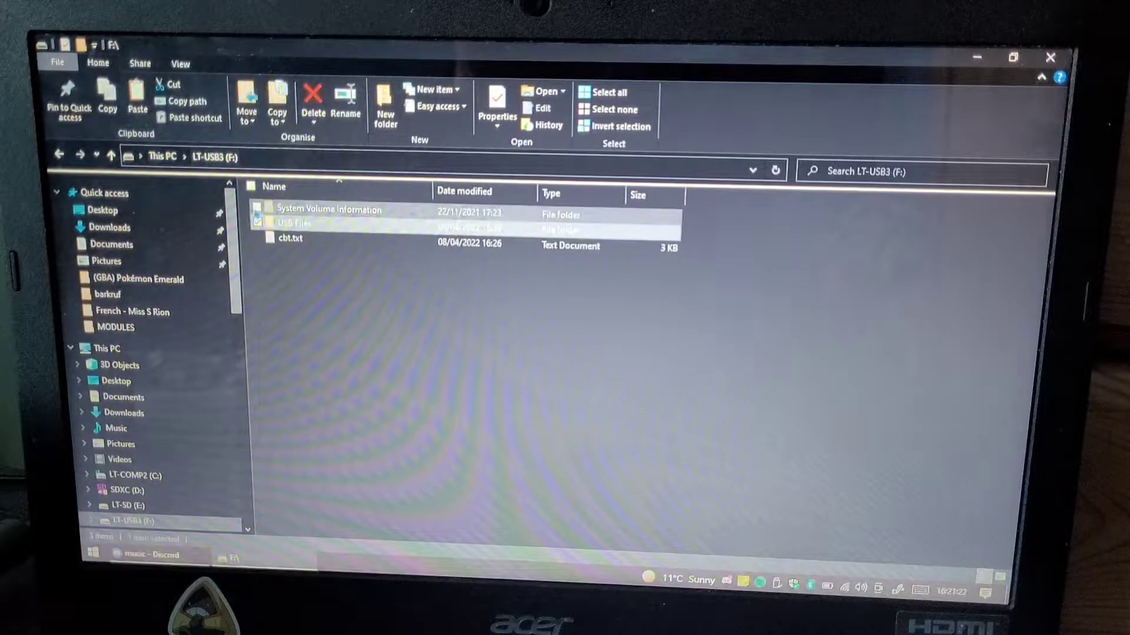
click(285, 223)
double_click(328, 211)
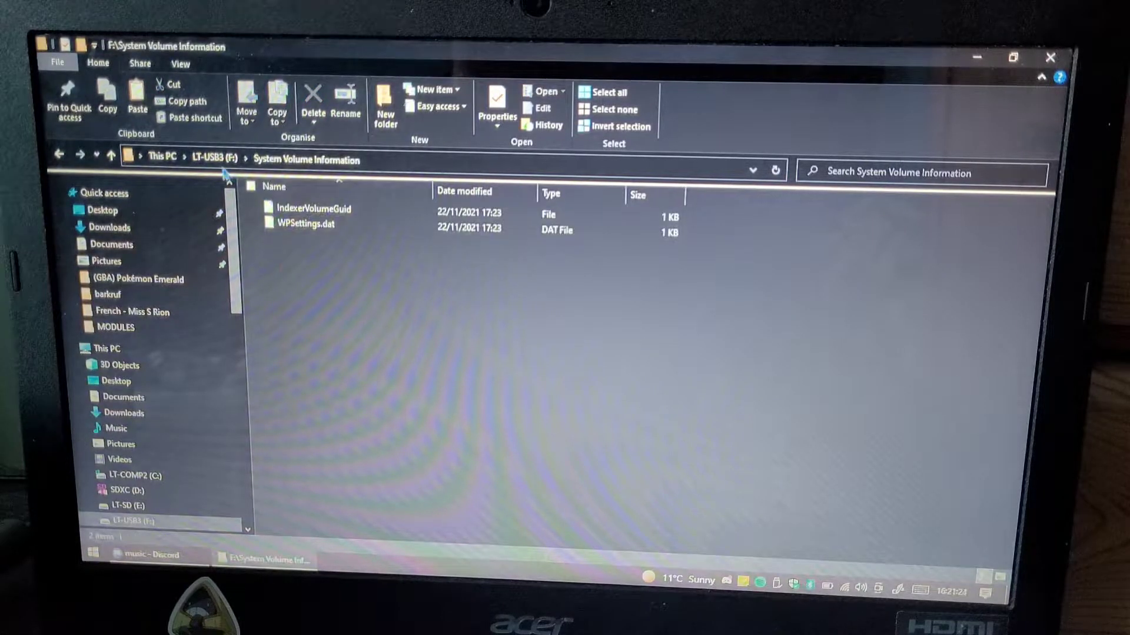
click(215, 158)
click(320, 307)
click(291, 240)
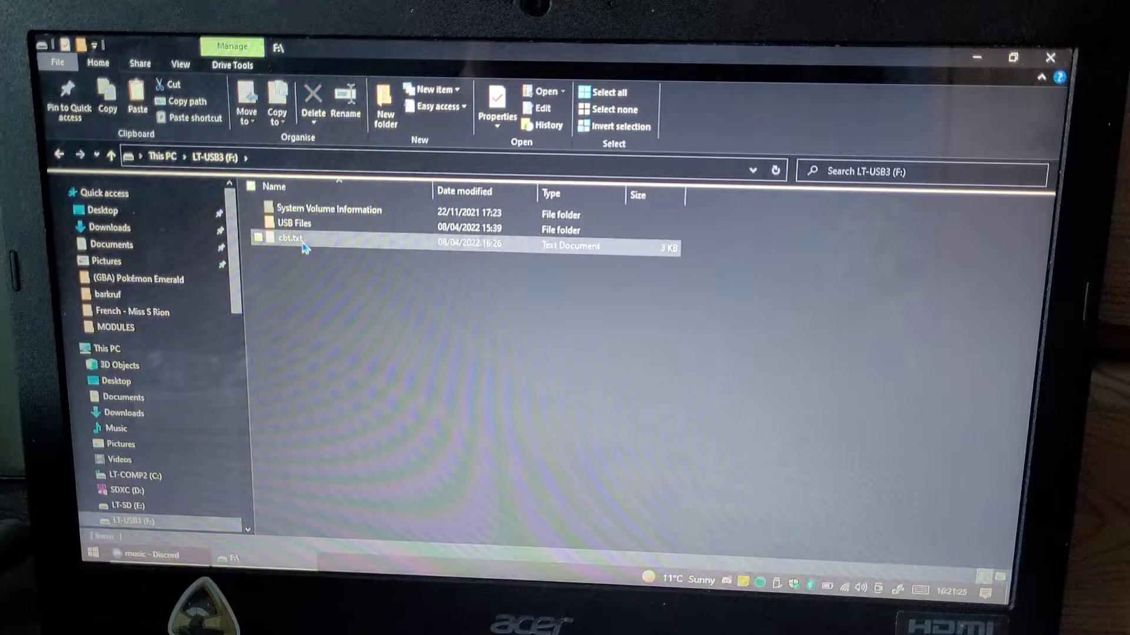
click(361, 408)
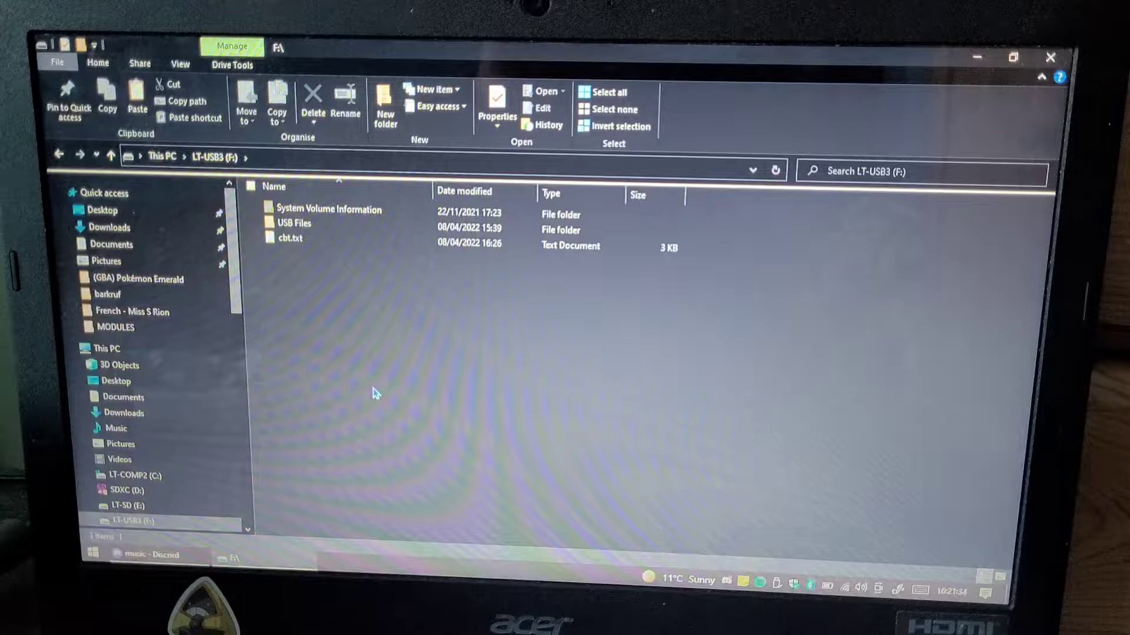
- Paste the cut LT-SD (E:) items into LT-USB3 (F:) and move the progress window aside
key(ctrl+v)
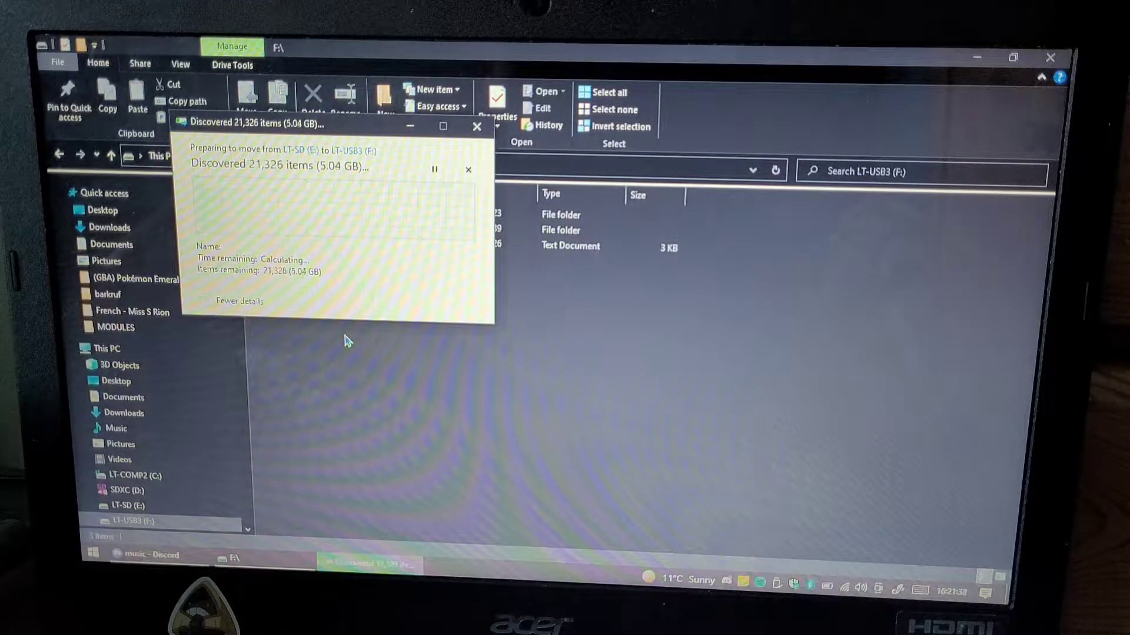
drag(320, 125, 488, 188)
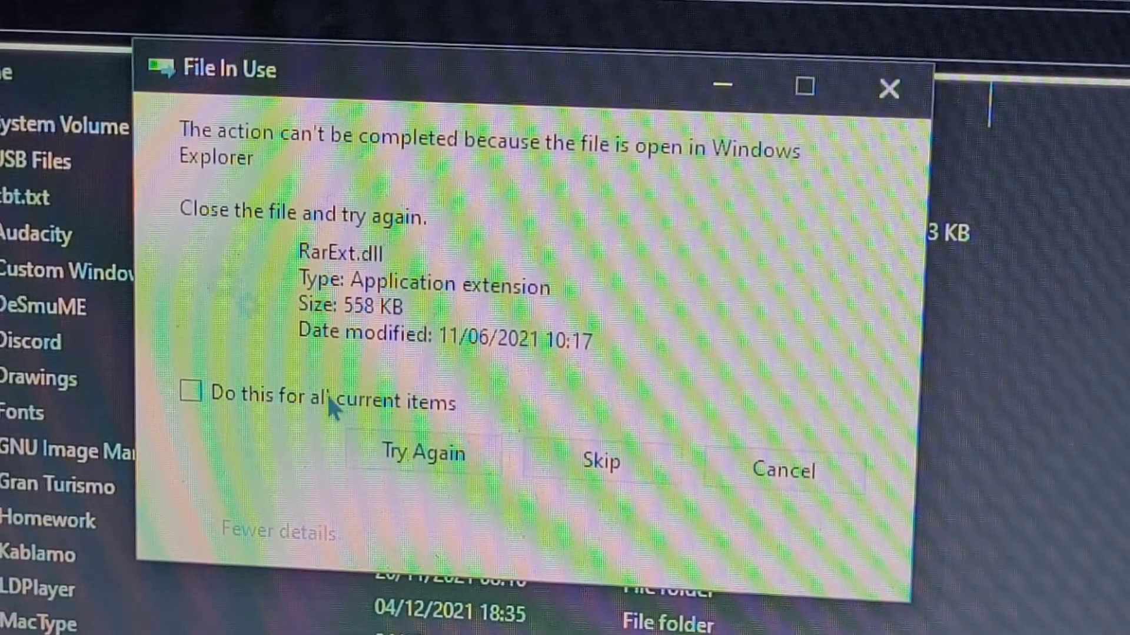
- Retry moving the in-use RarExt.dll twice so the transfer completes
click(387, 455)
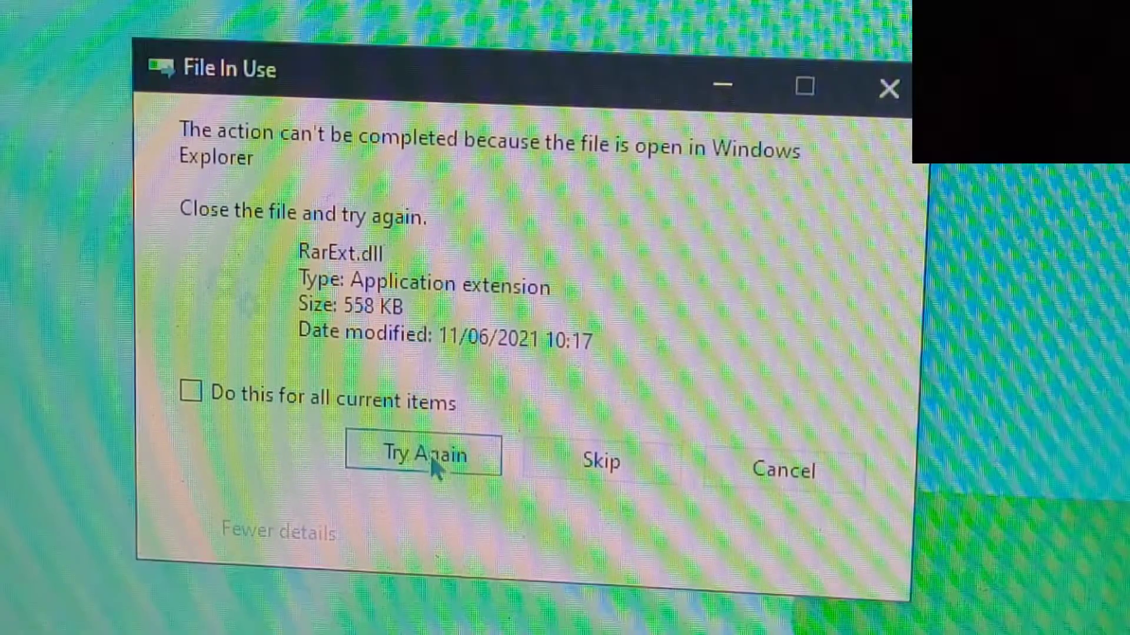
click(423, 453)
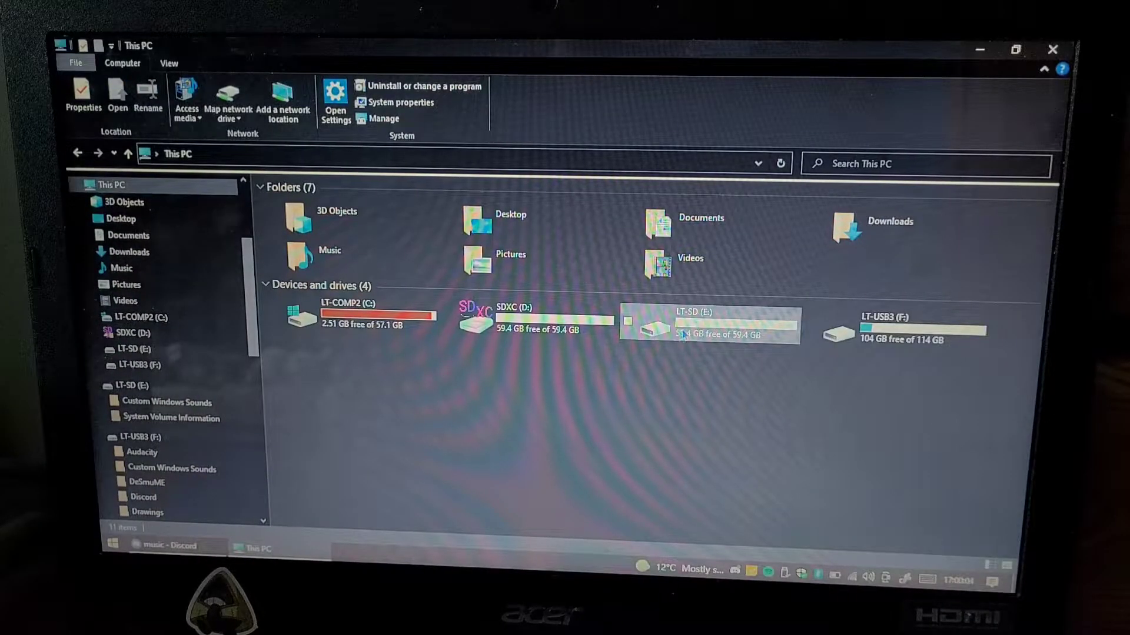
- Check LT-SD (E:)'s two remaining folders, dismissing the access-denied error on Custom Windows Sounds
double_click(715, 324)
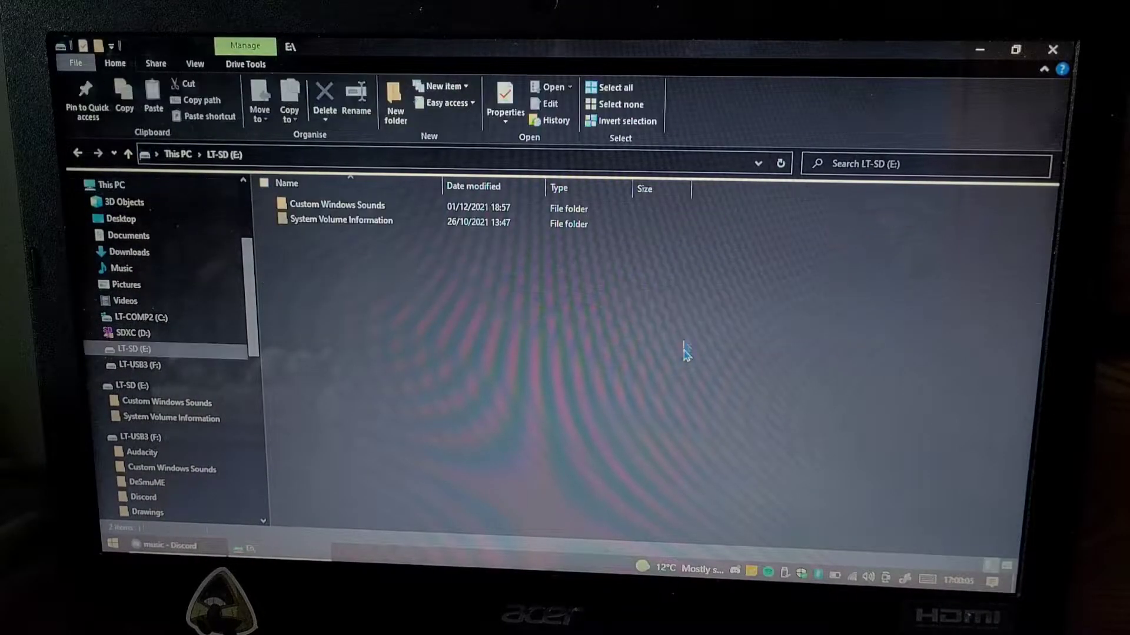
drag(685, 362, 309, 213)
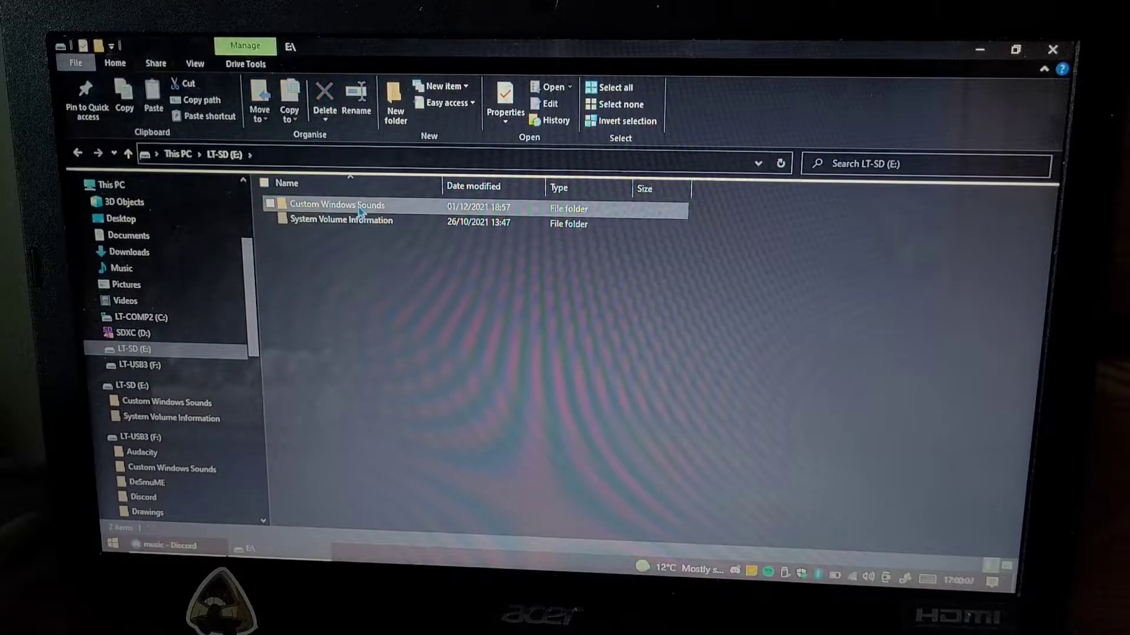
double_click(337, 205)
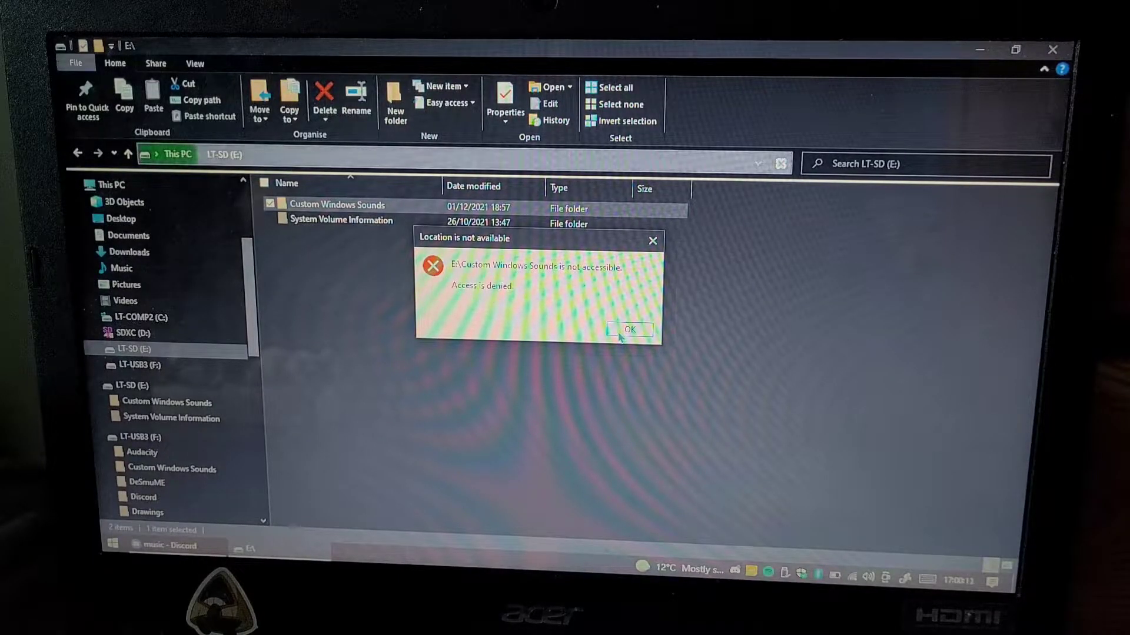
click(630, 329)
key(alt+Left)
- View the moved folders on LT-USB3 (F:), then return to This PC and minimize the window
click(887, 332)
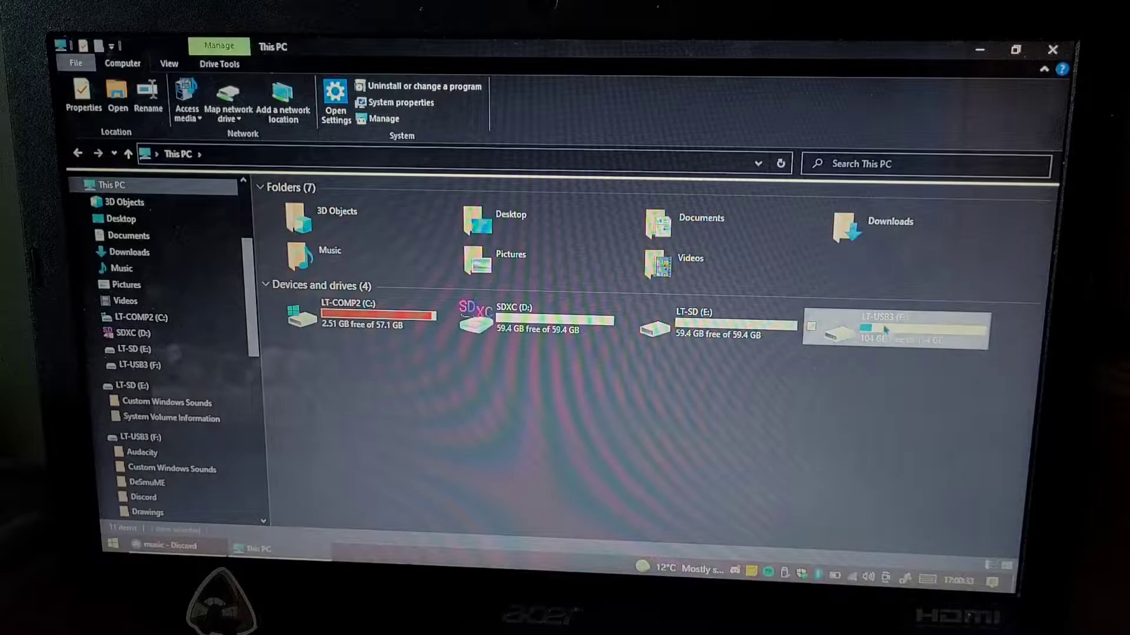
double_click(885, 330)
scroll(504, 368, down, 5)
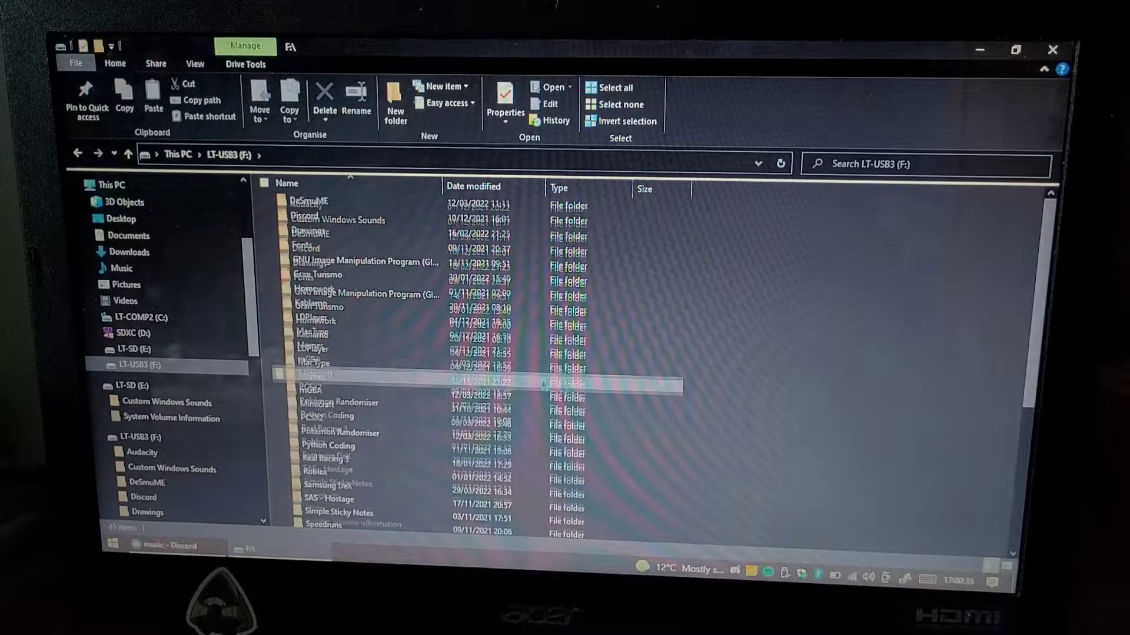
scroll(503, 368, up, 6)
scroll(503, 368, up, 4)
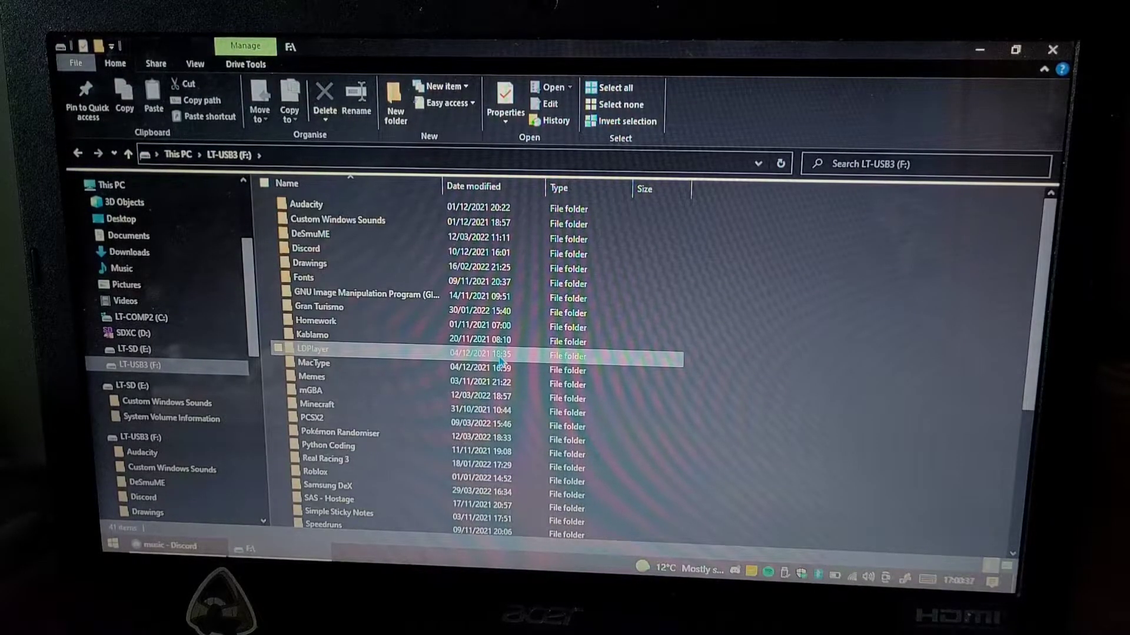
click(77, 153)
click(979, 50)
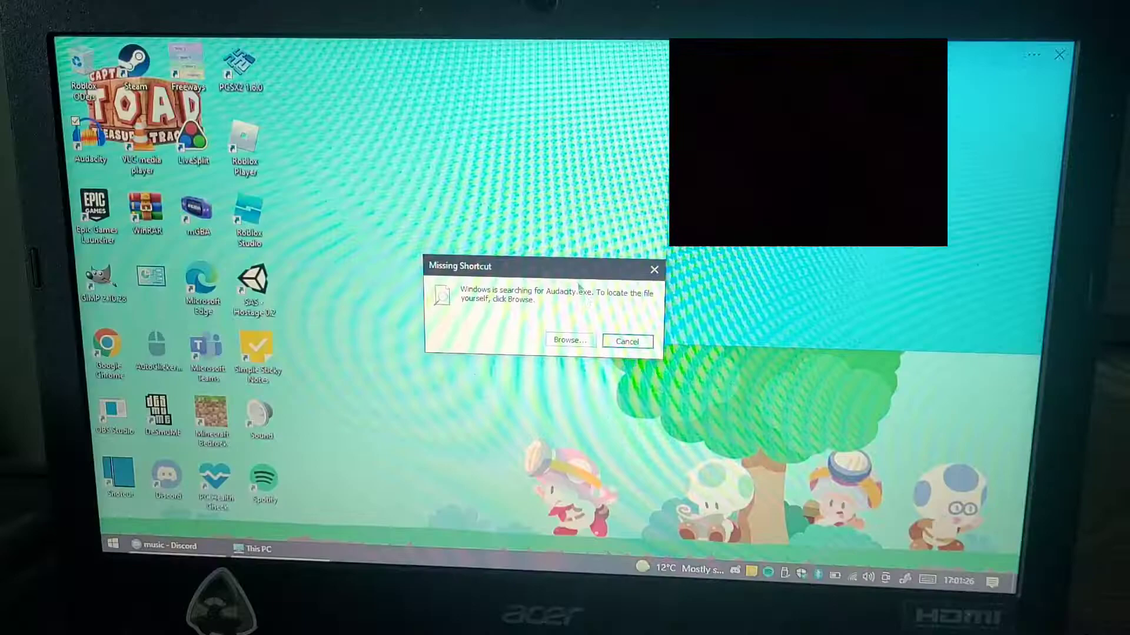
- Browse for Audacity.exe, checking Documents\Audacity before opening LT-USB3 (F:)'s Audacity folder
click(576, 341)
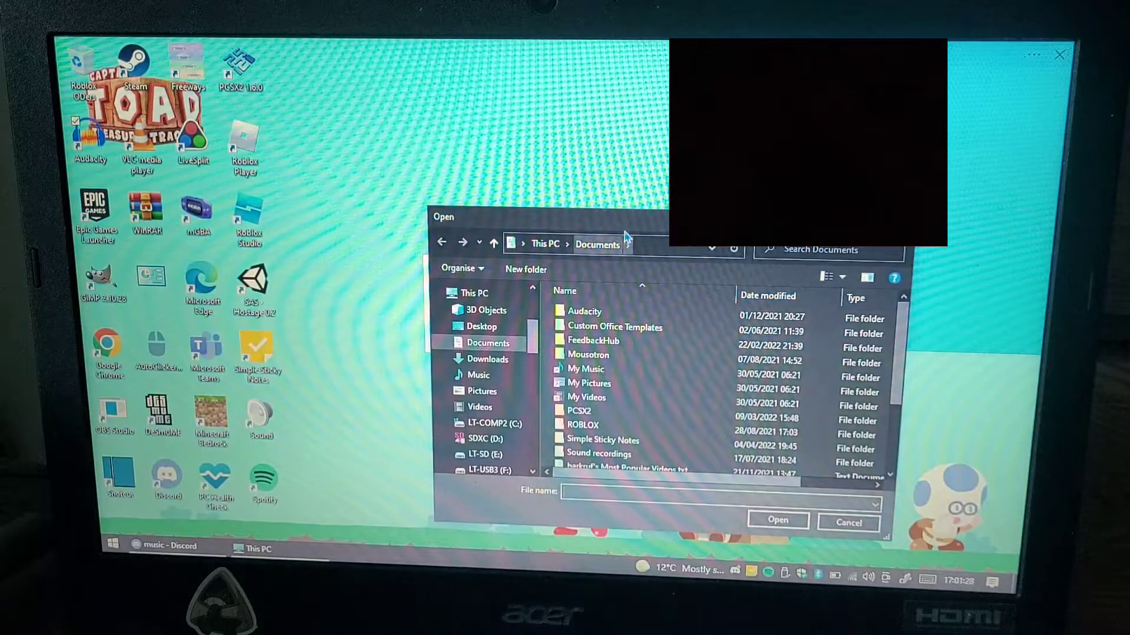
double_click(614, 315)
click(597, 245)
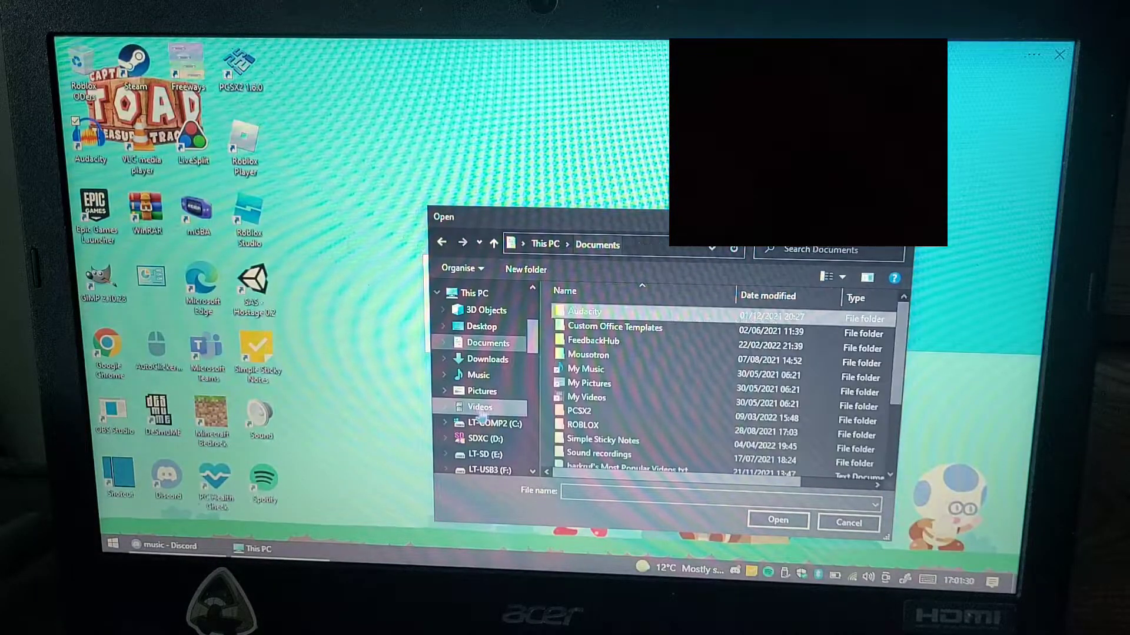
scroll(490, 397, down, 5)
click(481, 365)
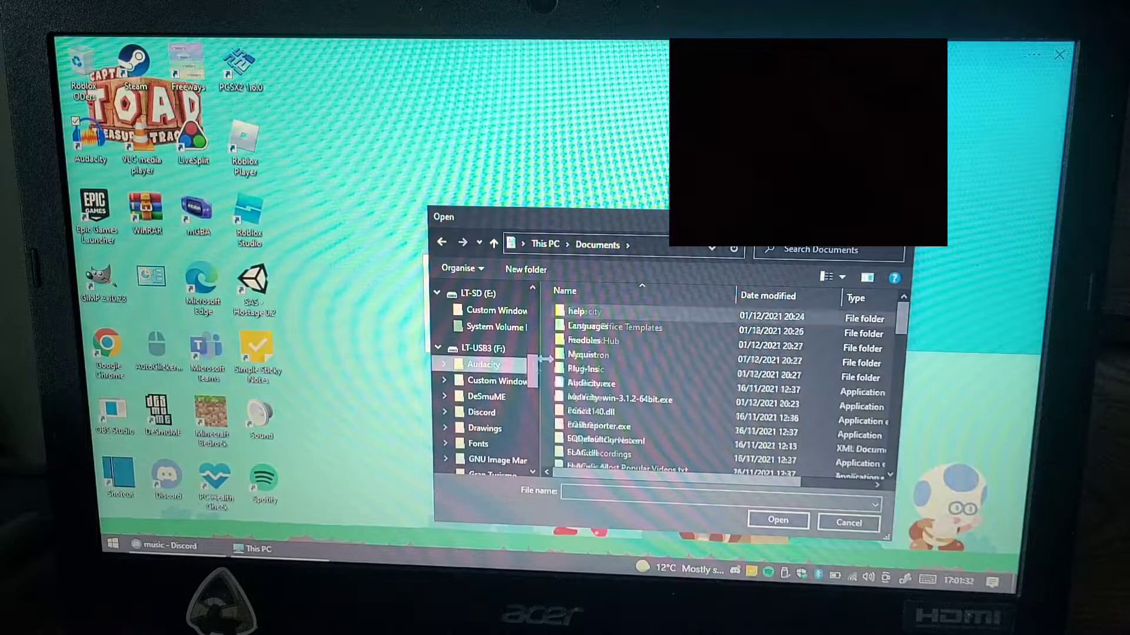